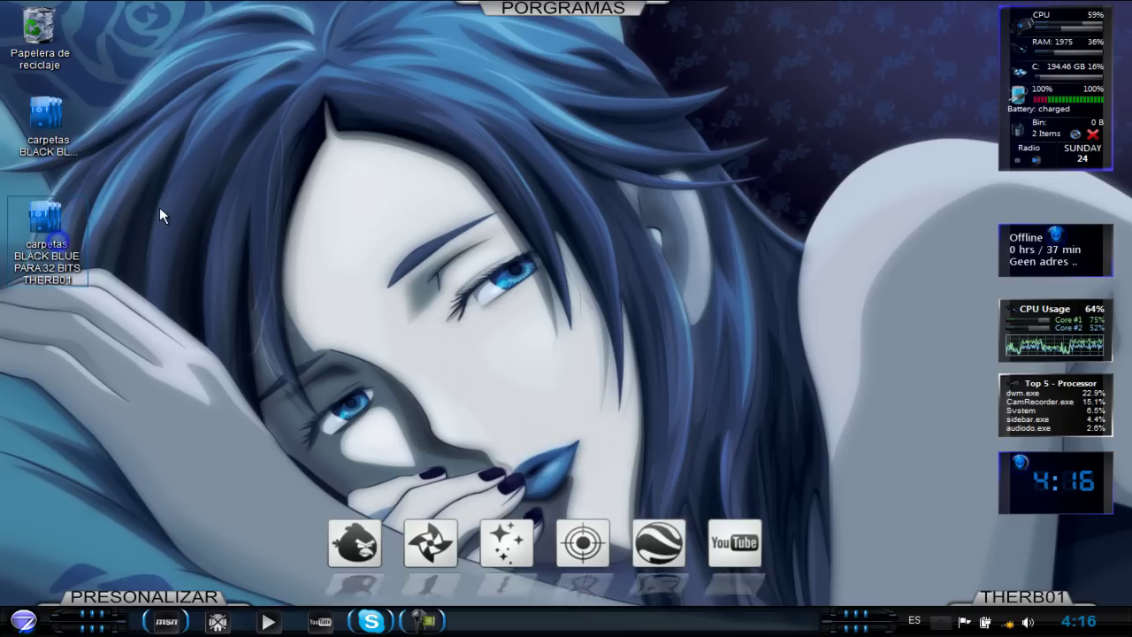
Step: Select the 64-bit and 32-bit BLACK BLUE folder packages on the desktop in turn to read their full names
{"action": "left_click", "coordinate": [51, 142]}
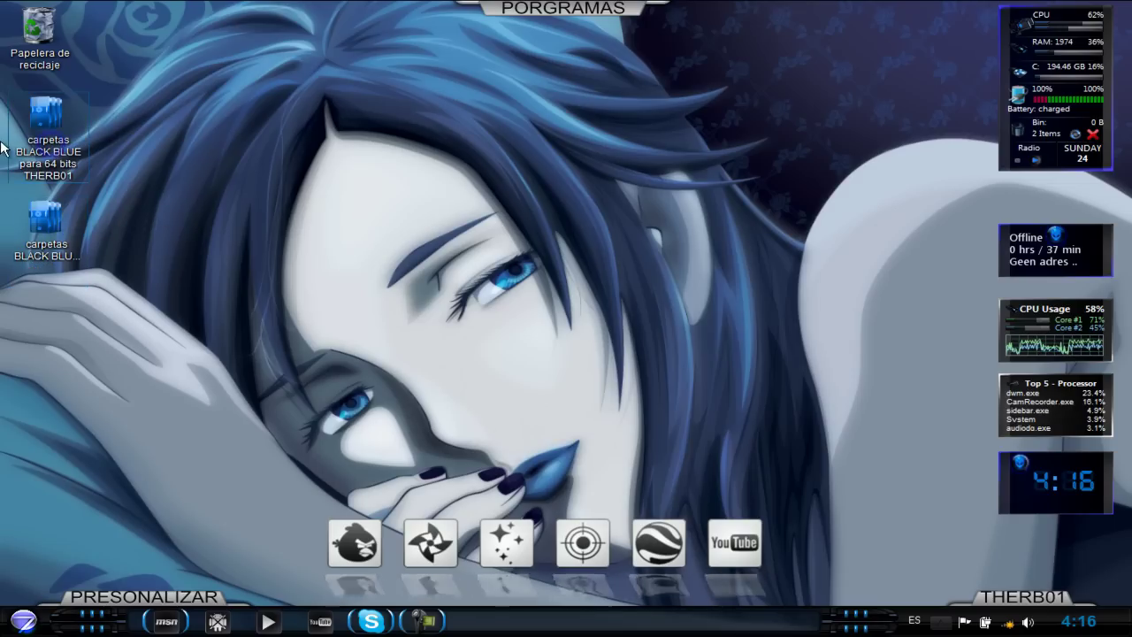
{"action": "left_click", "coordinate": [46, 225]}
{"action": "left_click", "coordinate": [37, 125]}
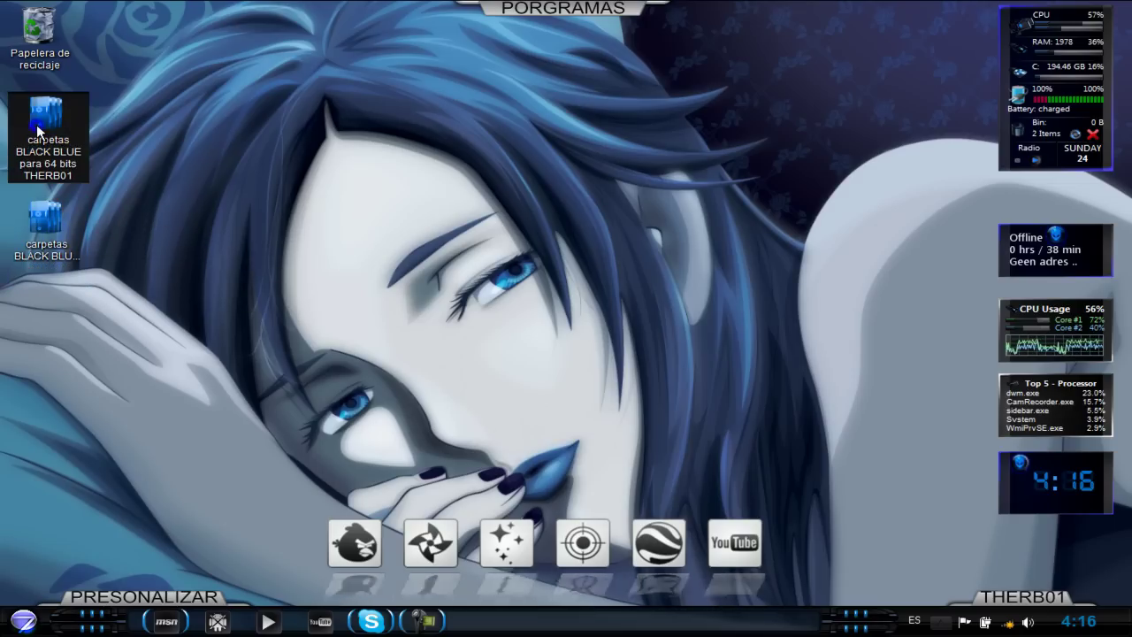
{"action": "left_click", "coordinate": [68, 225]}
{"action": "left_click", "coordinate": [202, 212]}
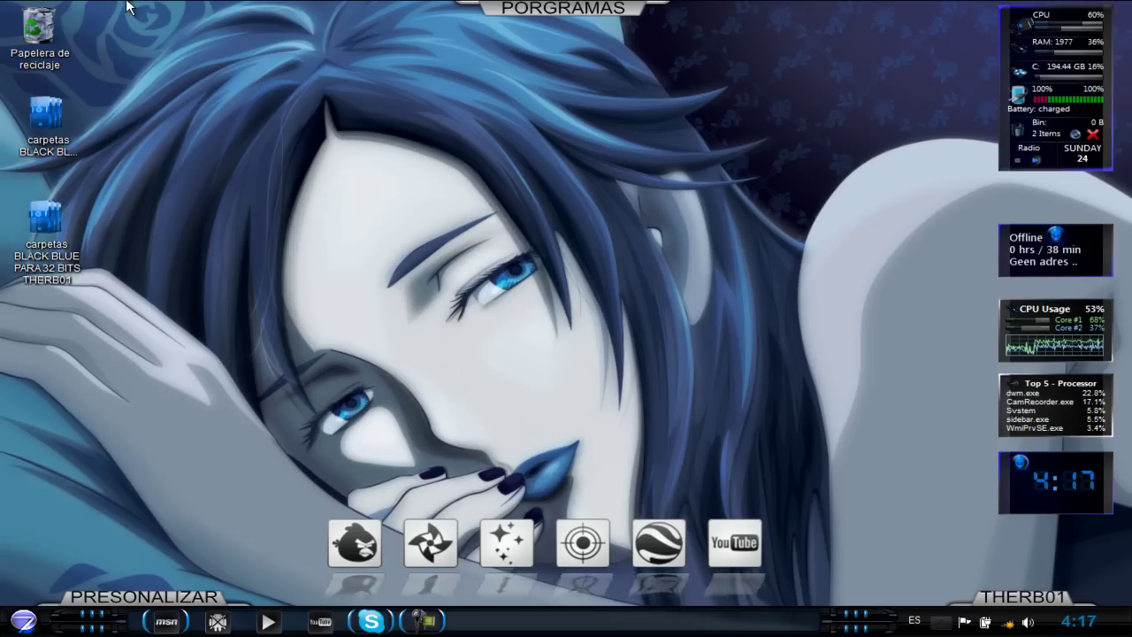
{"action": "left_click_drag", "start_coordinate": [126, 4], "coordinate": [961, 578]}
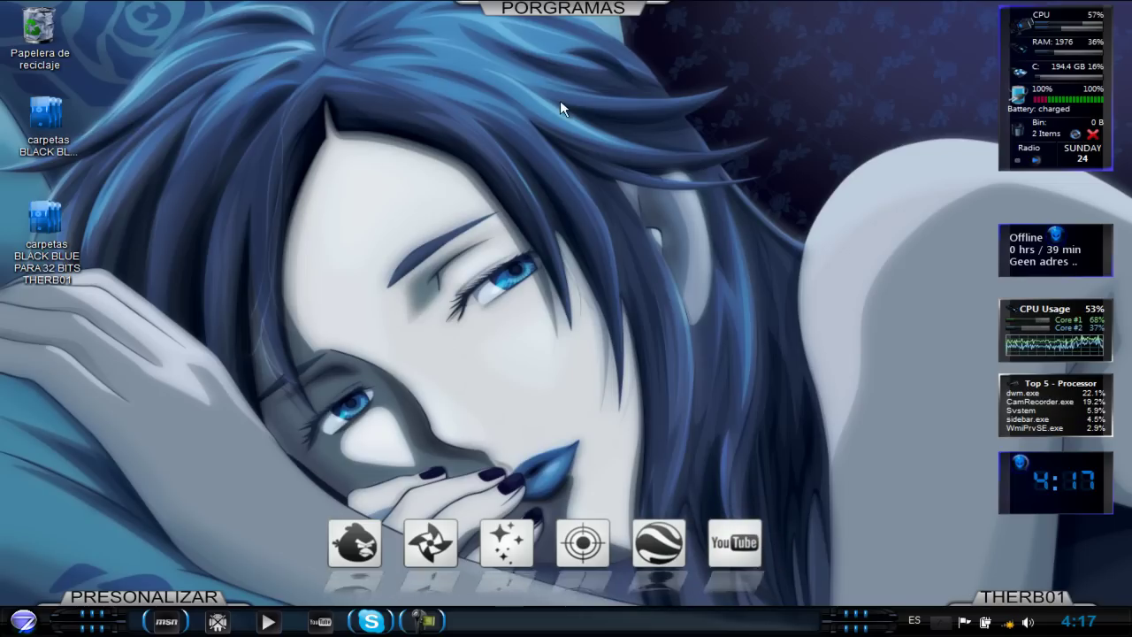
Step: Launch Songbird from the PORGRAMAS dock and play the track "Noize-R - Bad Dreams", leaving the player minimized
{"action": "mouse_move", "coordinate": [567, 14]}
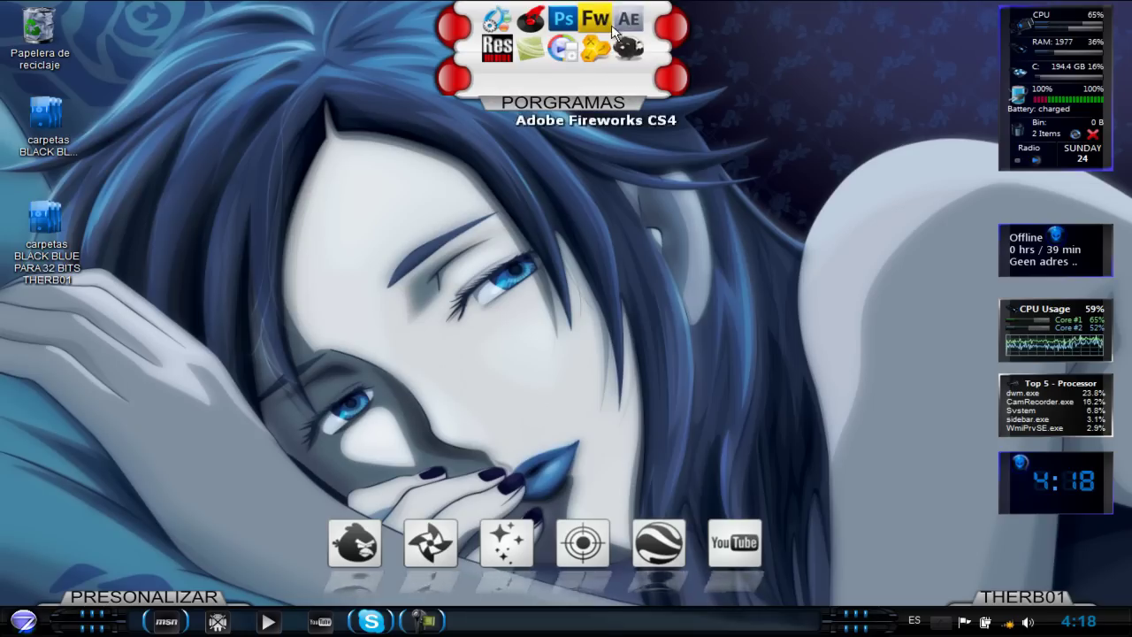
{"action": "left_click", "coordinate": [627, 53]}
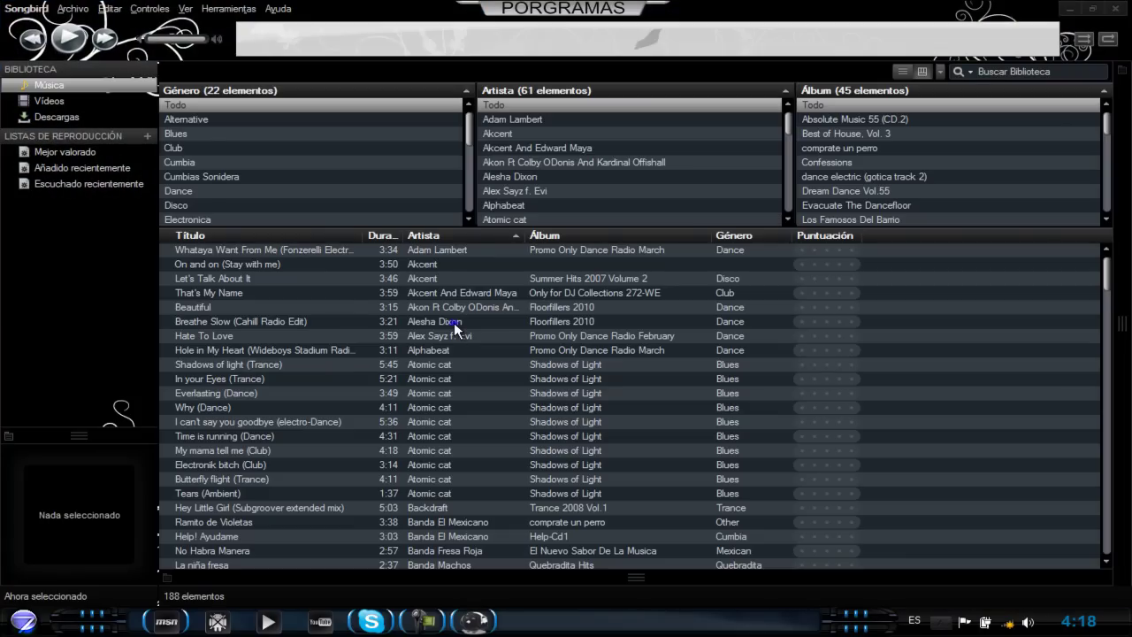
{"action": "scroll", "coordinate": [455, 329], "scroll_direction": "down", "scroll_amount": 15}
{"action": "scroll", "coordinate": [455, 329], "scroll_direction": "down", "scroll_amount": 14}
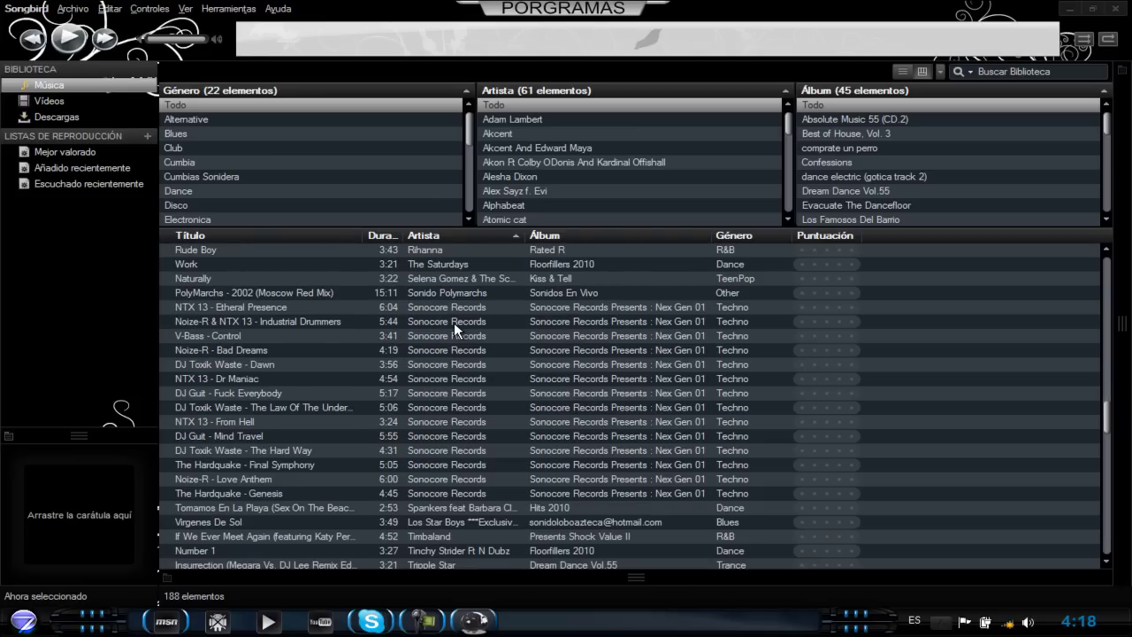
{"action": "left_click", "coordinate": [446, 341]}
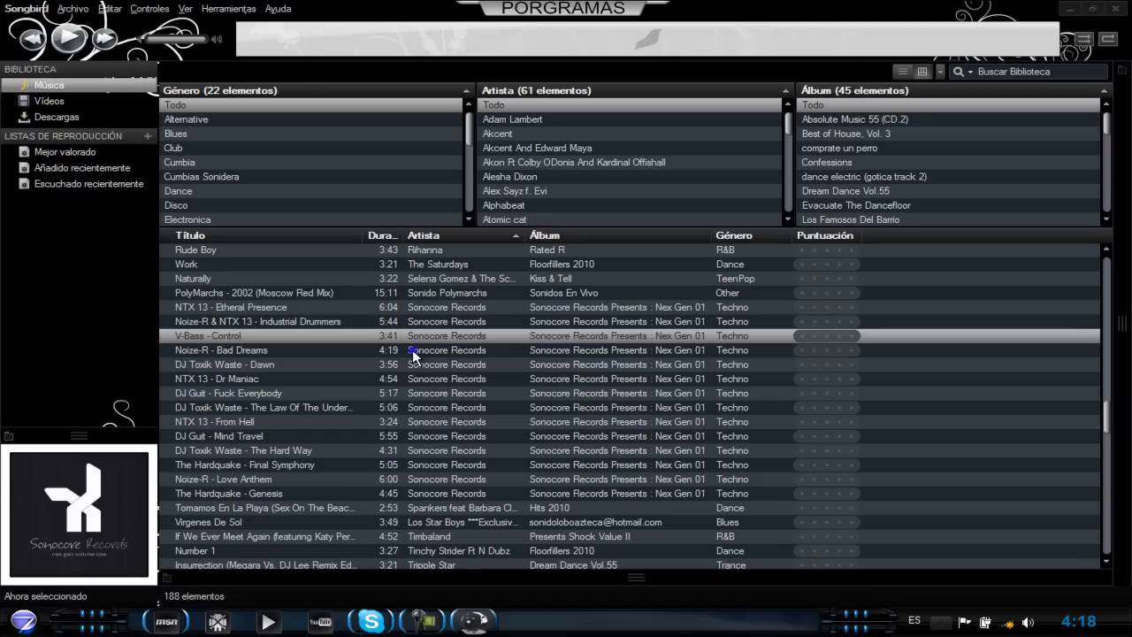
{"action": "double_click", "coordinate": [413, 352]}
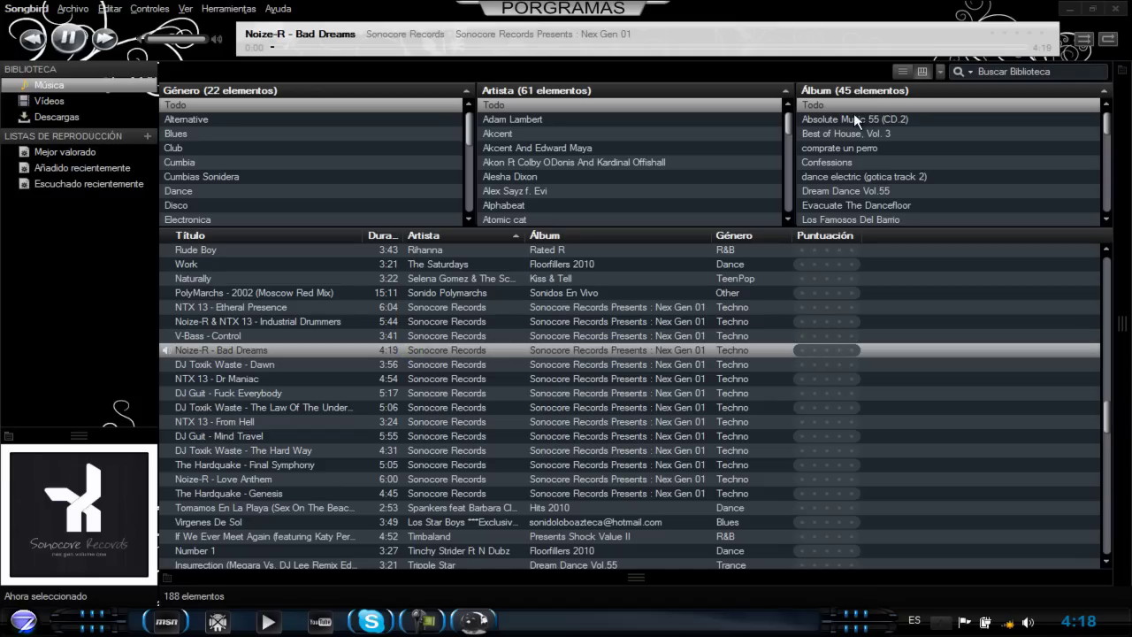
{"action": "left_click", "coordinate": [1071, 11]}
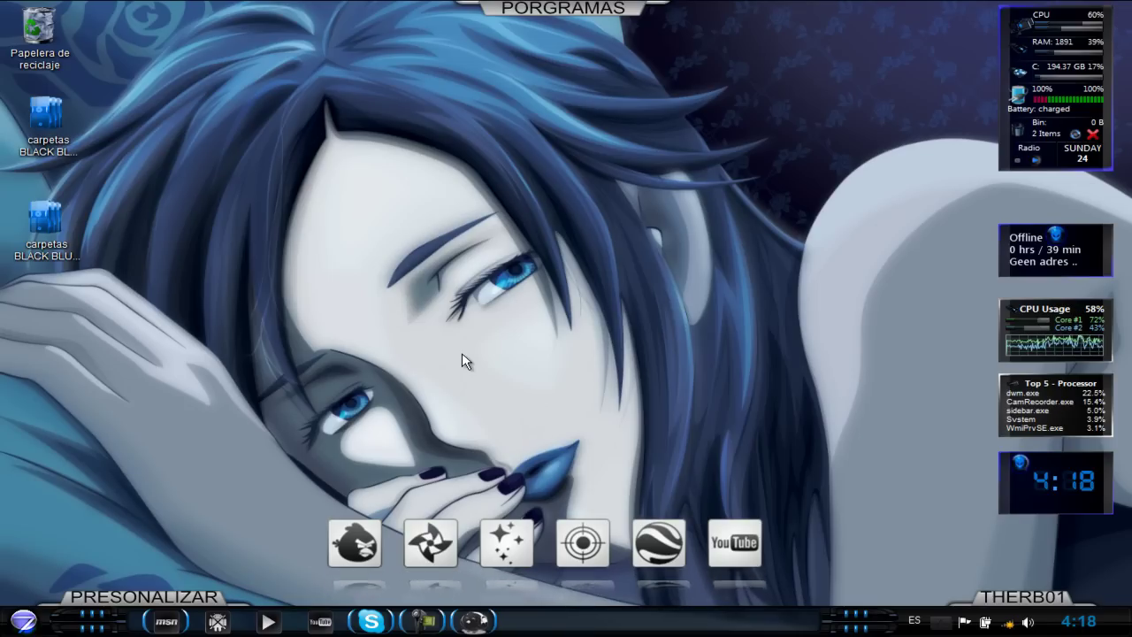
Step: Open a file explorer window and examine the themed folder icons in Favoritos, Bibliotecas and Documentos
{"action": "left_click", "coordinate": [170, 595]}
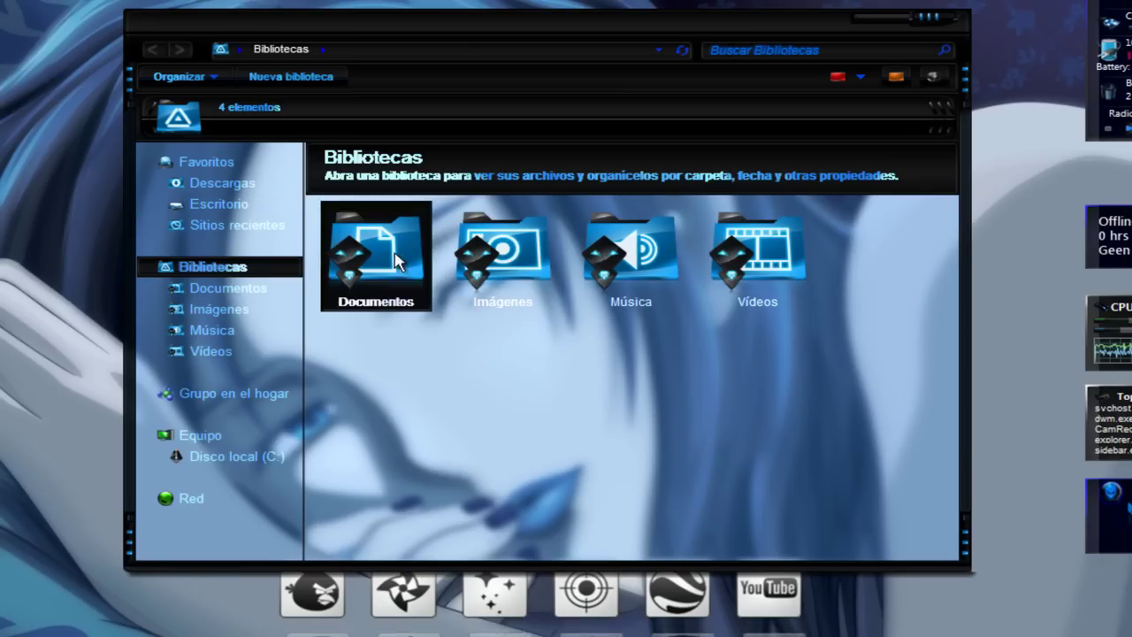
{"action": "left_click", "coordinate": [202, 170]}
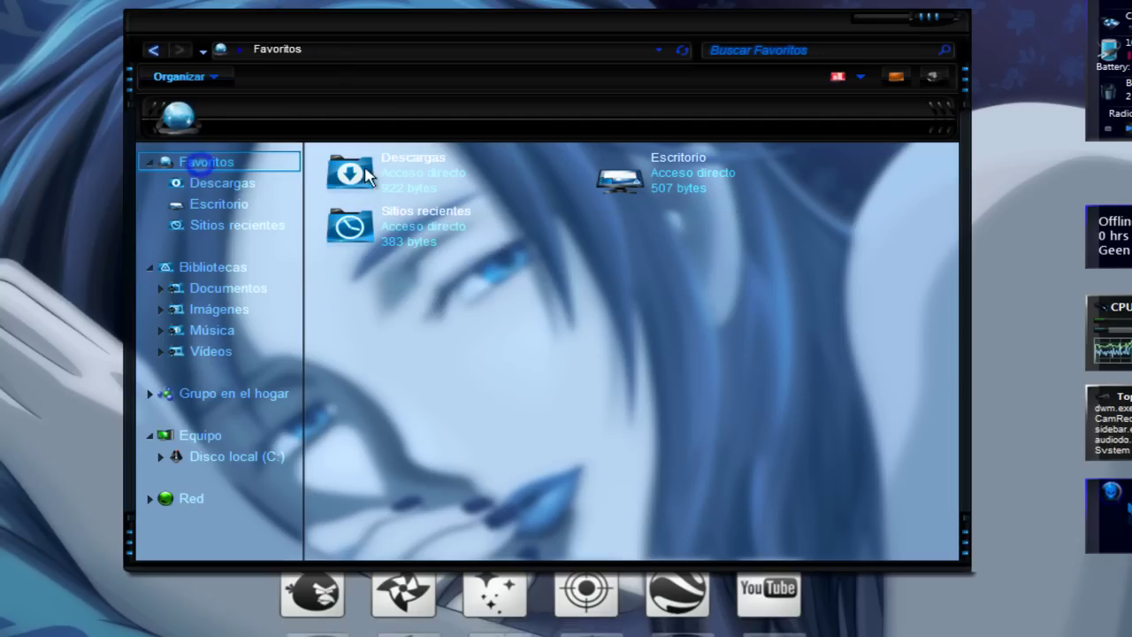
{"action": "left_click", "coordinate": [191, 273]}
{"action": "left_click", "coordinate": [220, 291]}
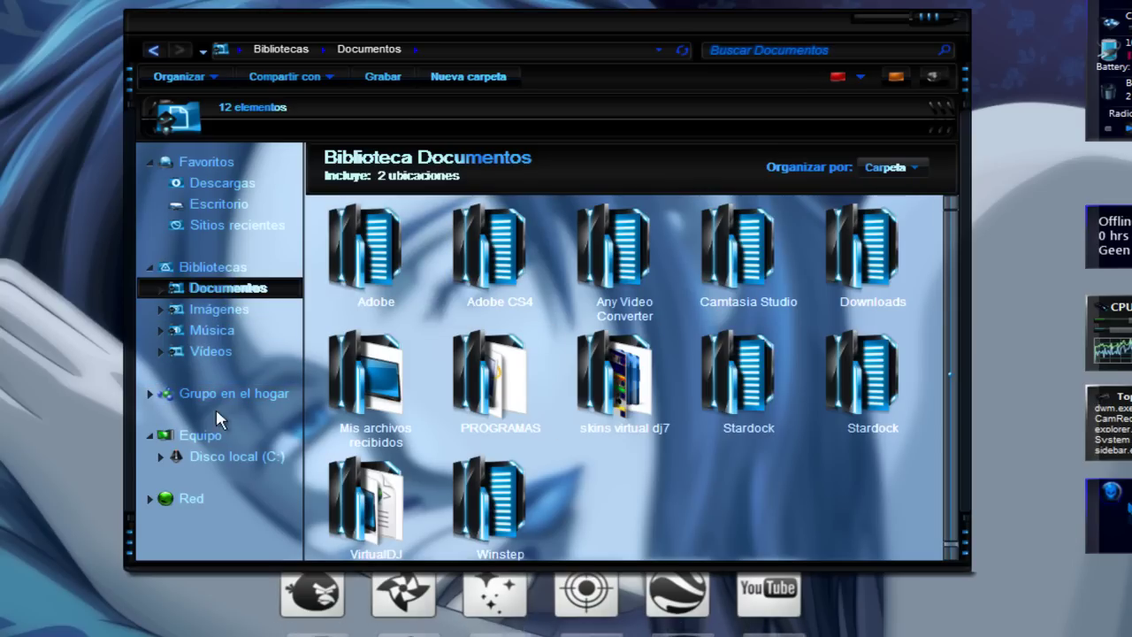
Step: Browse Equipo, Disco local (C:) and its Windows folder to examine the themed drive and folder icons
{"action": "left_click", "coordinate": [233, 460]}
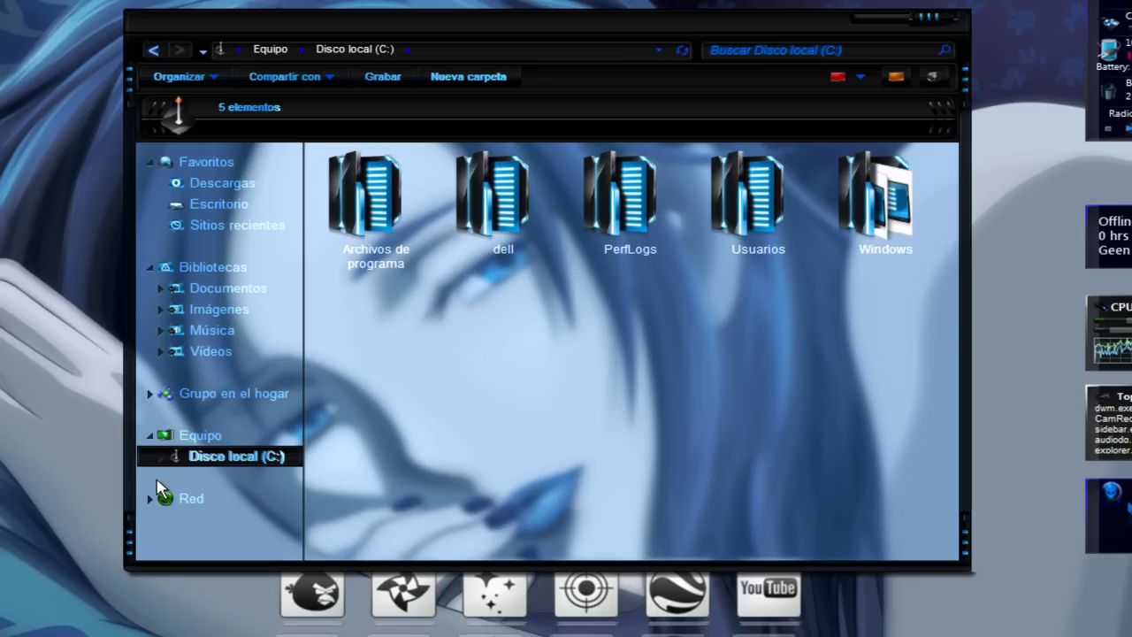
{"action": "left_click", "coordinate": [212, 436]}
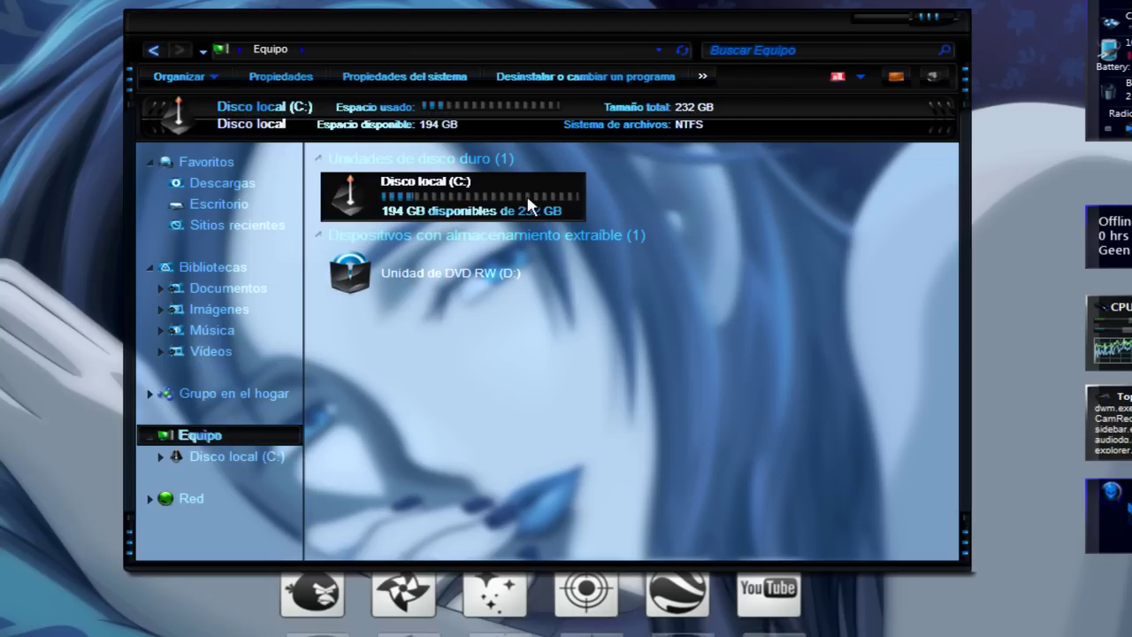
{"action": "double_click", "coordinate": [424, 197]}
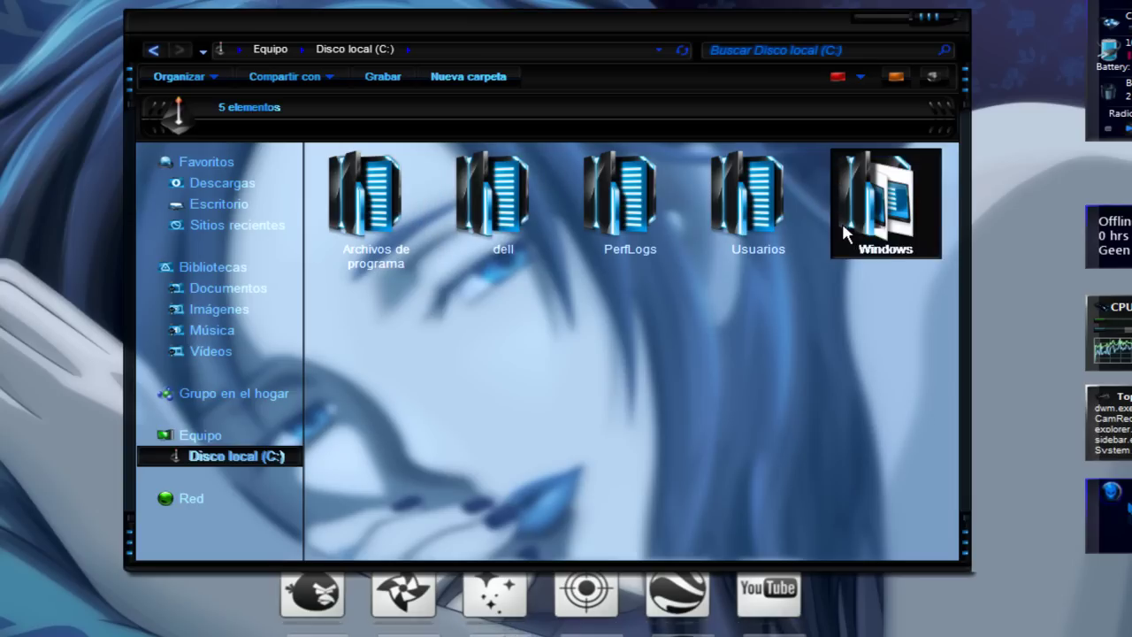
{"action": "double_click", "coordinate": [847, 211]}
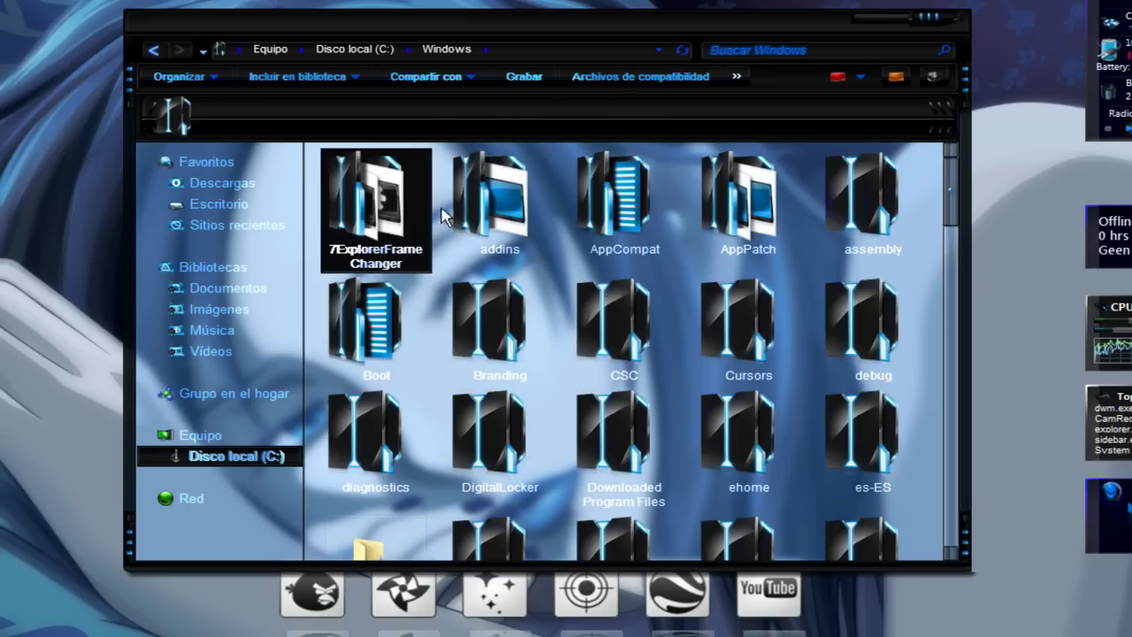
{"action": "left_click_drag", "start_coordinate": [952, 184], "coordinate": [911, 88]}
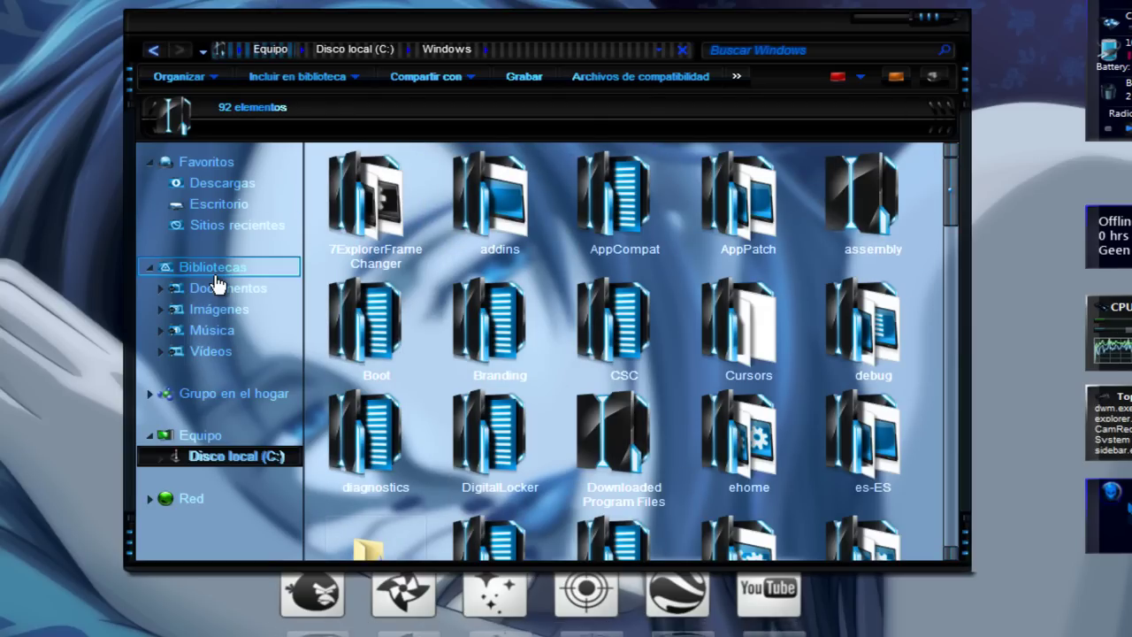
Step: Look through the Imágenes and Vídeos libraries to examine their themed folders, and close the explorer window
{"action": "left_click", "coordinate": [250, 310]}
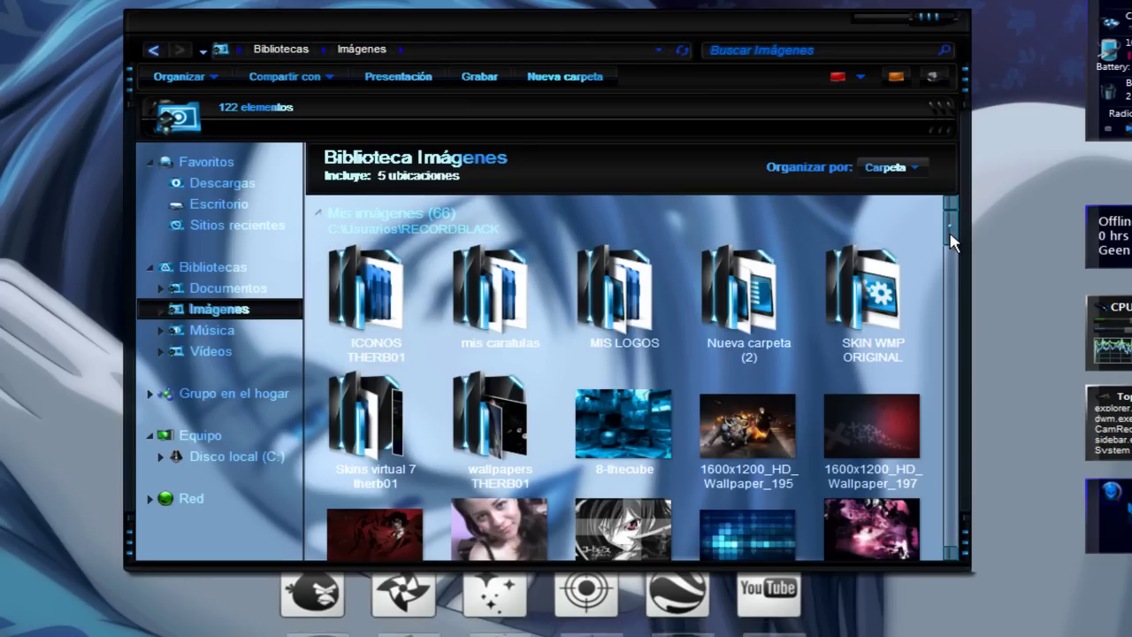
{"action": "mouse_move", "coordinate": [953, 240]}
{"action": "left_mouse_down"}
{"action": "mouse_move", "coordinate": [951, 303]}
{"action": "mouse_move", "coordinate": [955, 237]}
{"action": "left_mouse_up"}
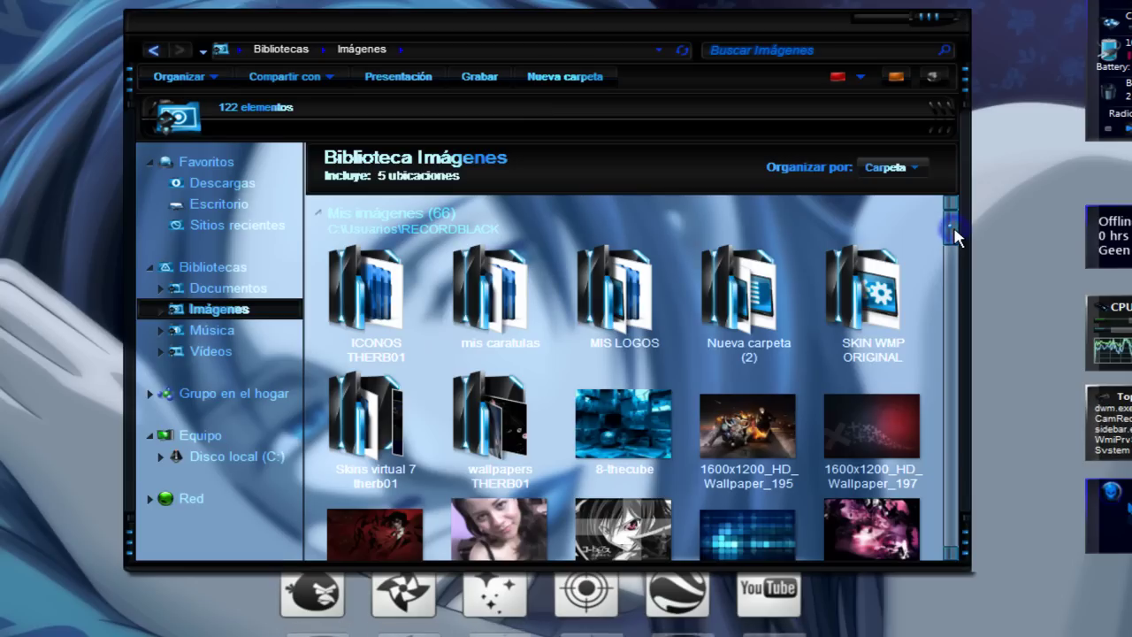
{"action": "mouse_move", "coordinate": [955, 237]}
{"action": "left_mouse_down"}
{"action": "mouse_move", "coordinate": [956, 253]}
{"action": "mouse_move", "coordinate": [959, 227]}
{"action": "left_mouse_up"}
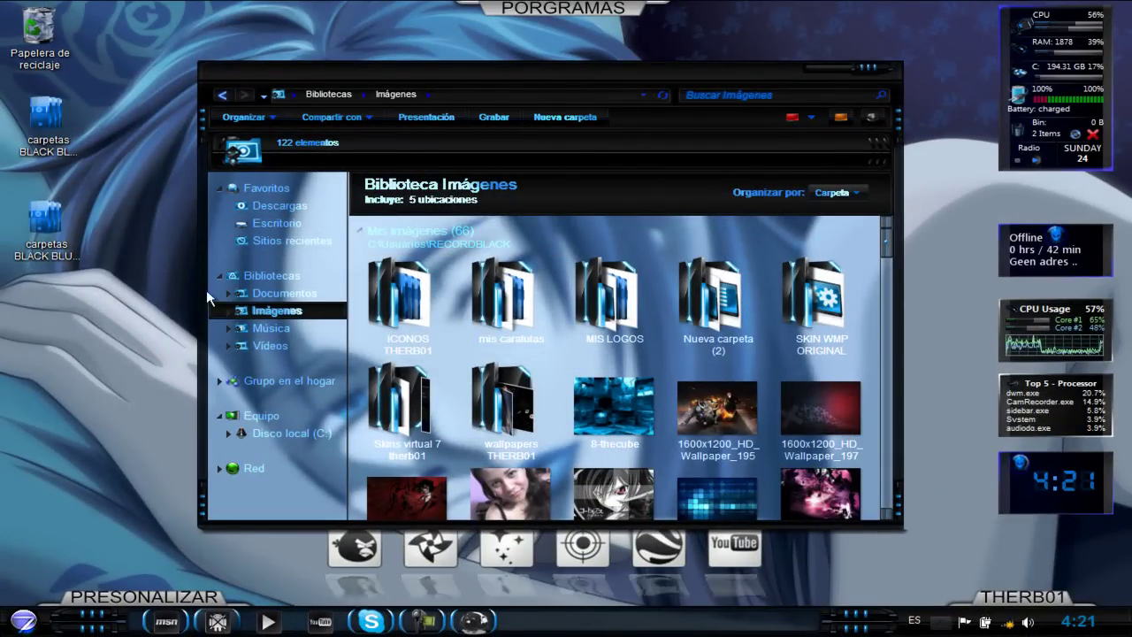
{"action": "left_click", "coordinate": [269, 346]}
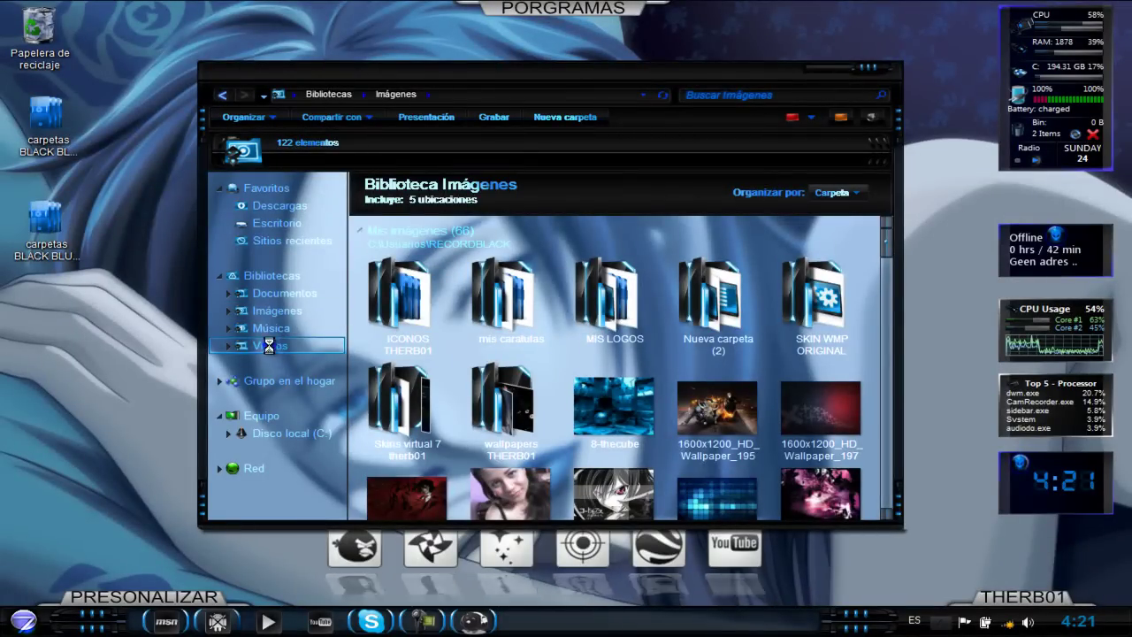
{"action": "left_click", "coordinate": [289, 314]}
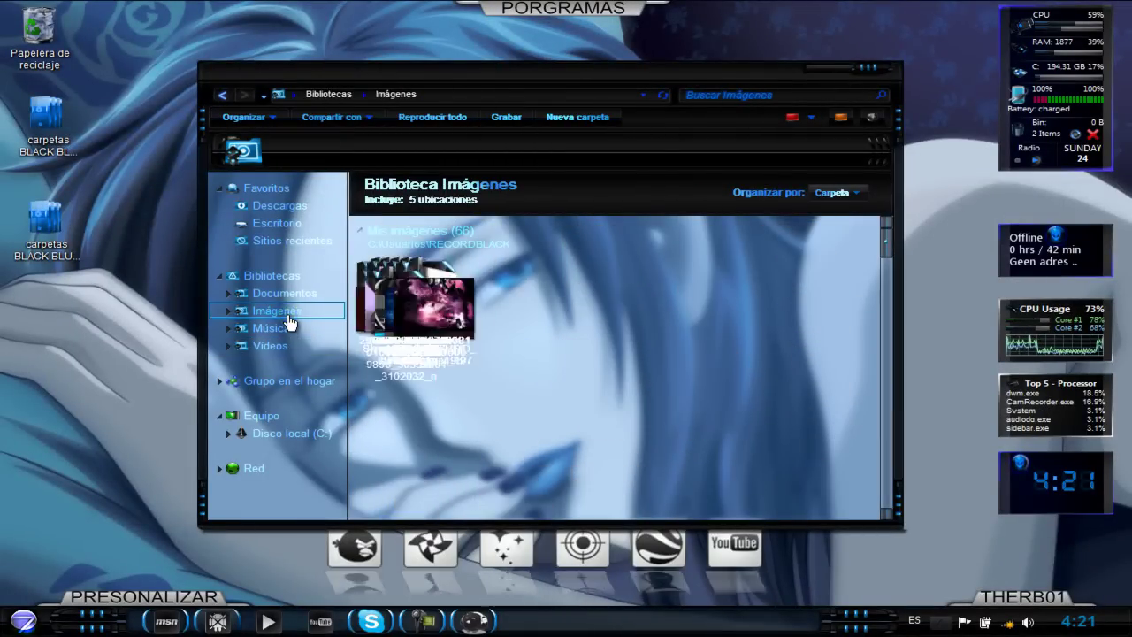
{"action": "left_click", "coordinate": [866, 70]}
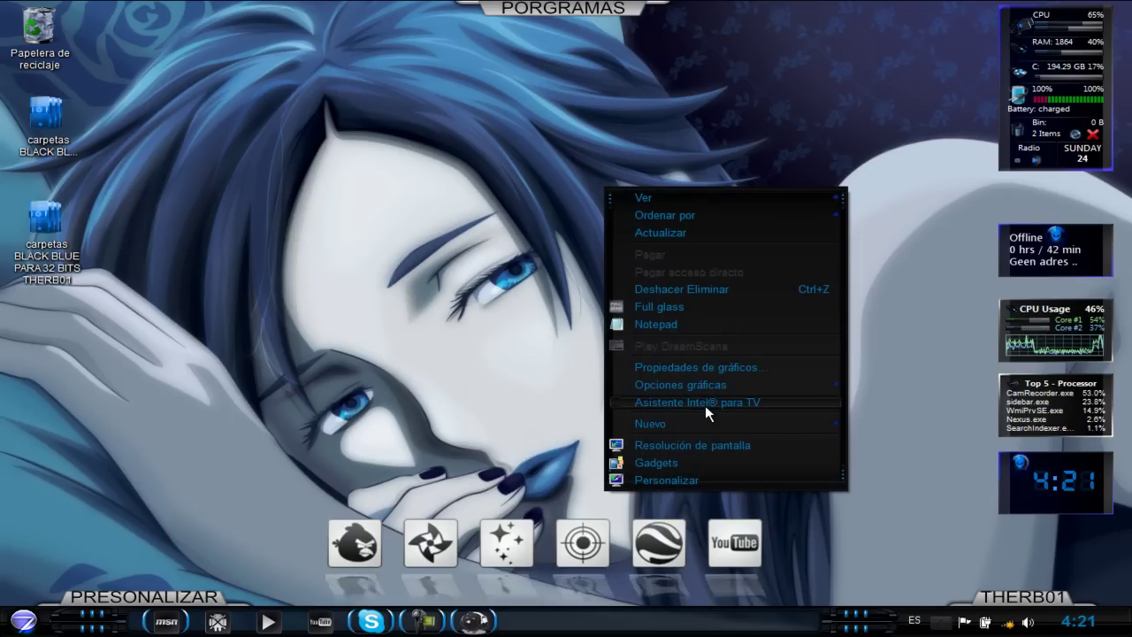
Step: Create a new folder on the desktop with its default name and place it below the two carpetas BLACK BLUE items
{"action": "mouse_move", "coordinate": [672, 422]}
{"action": "left_click", "coordinate": [880, 421]}
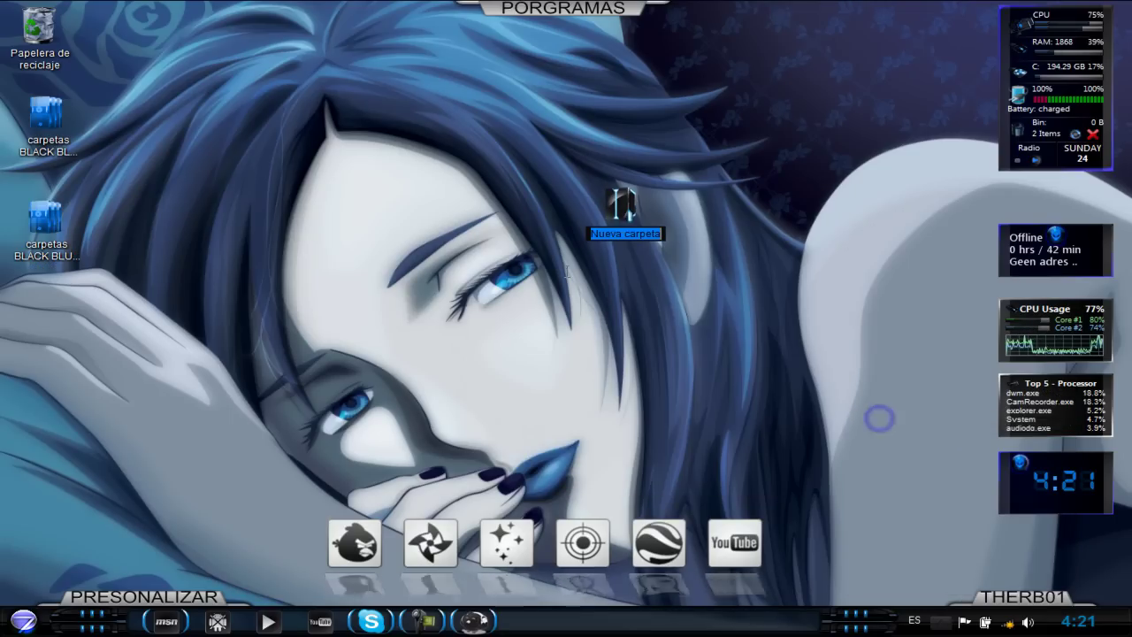
{"action": "left_click_drag", "start_coordinate": [624, 206], "coordinate": [49, 316]}
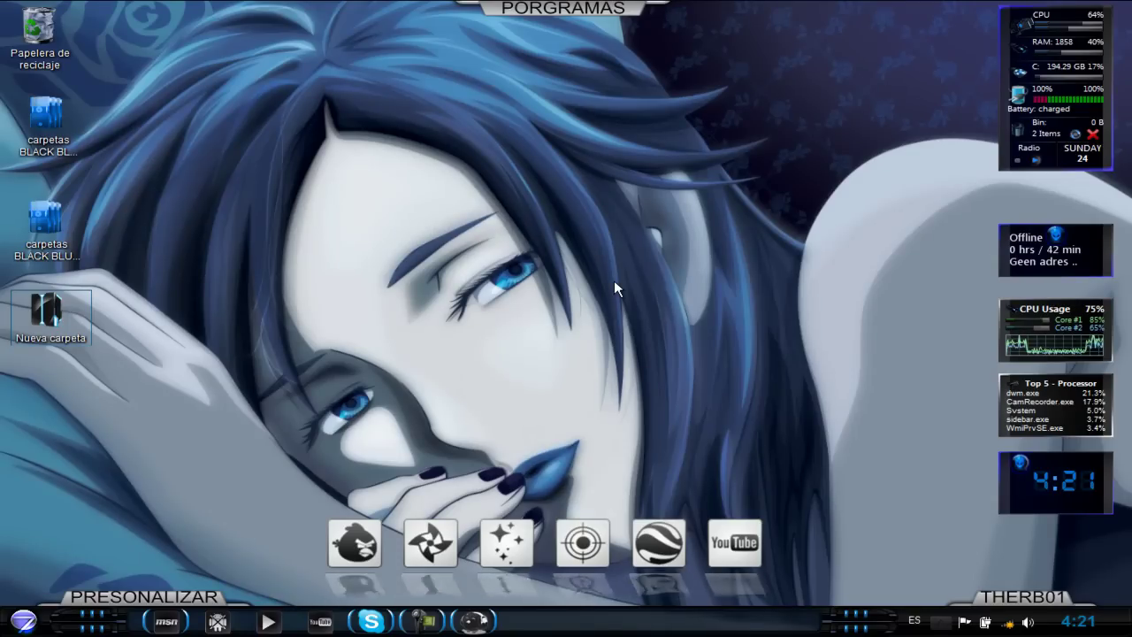
{"action": "left_click", "coordinate": [343, 311]}
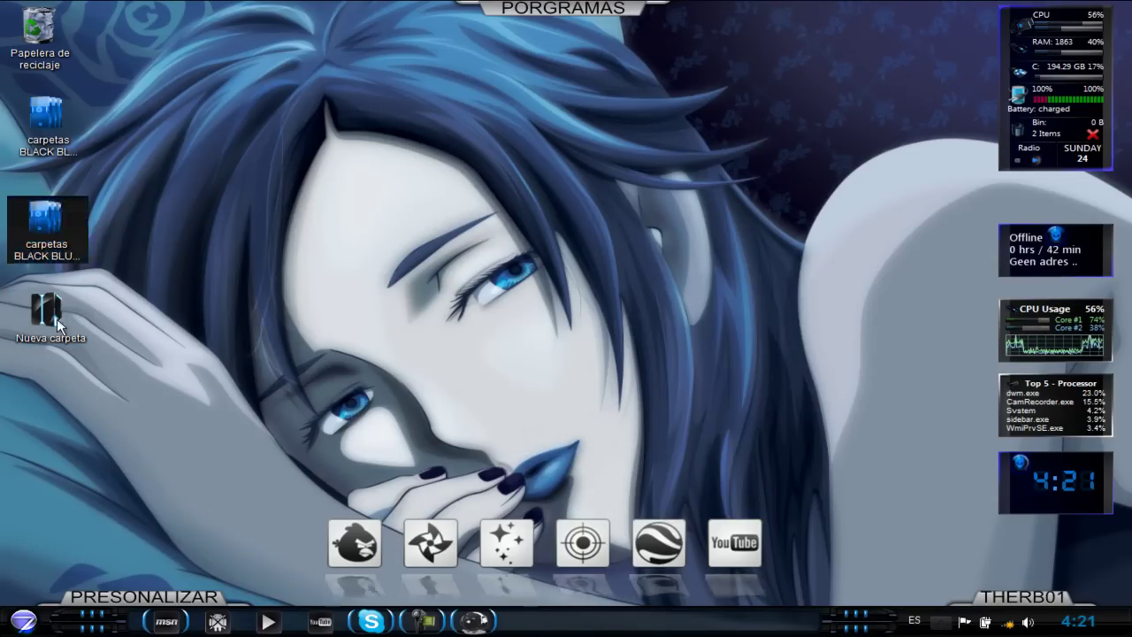
Step: Open the Start menu to examine its themed design, and close it
{"action": "left_click", "coordinate": [36, 621]}
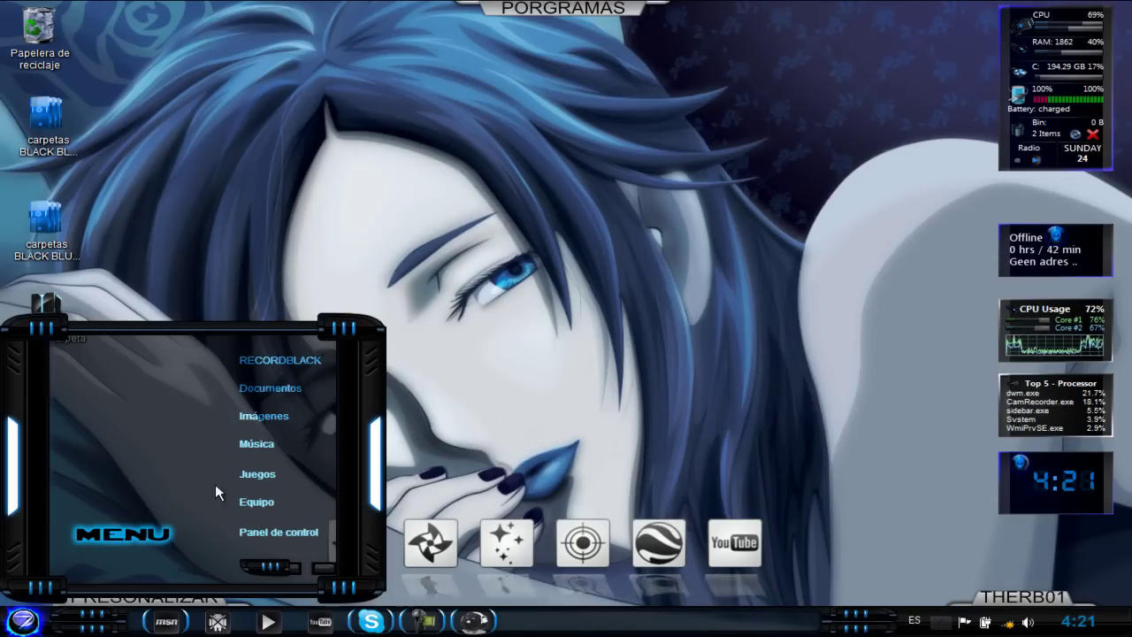
{"action": "left_click", "coordinate": [471, 390]}
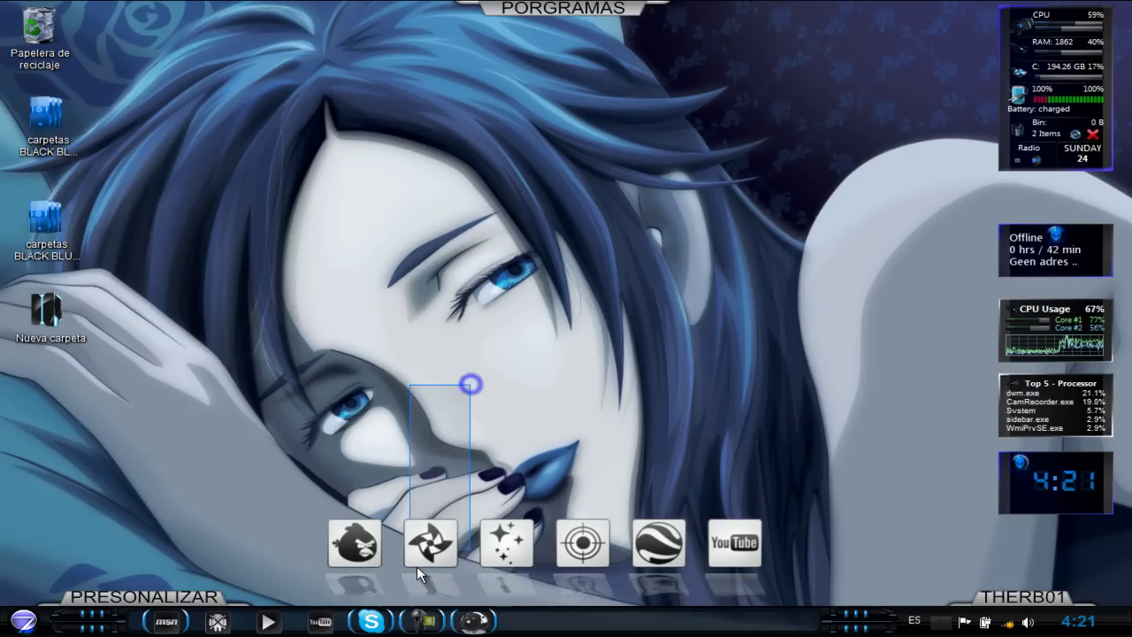